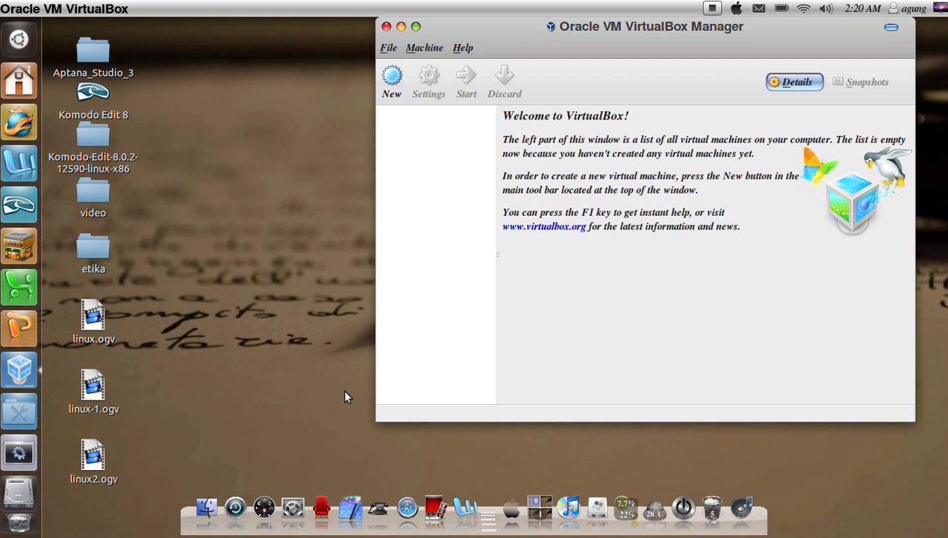
Step: Start a new virtual machine named linux2 with type Linux and version Ubuntu
{"action": "left_click", "coordinate": [392, 83]}
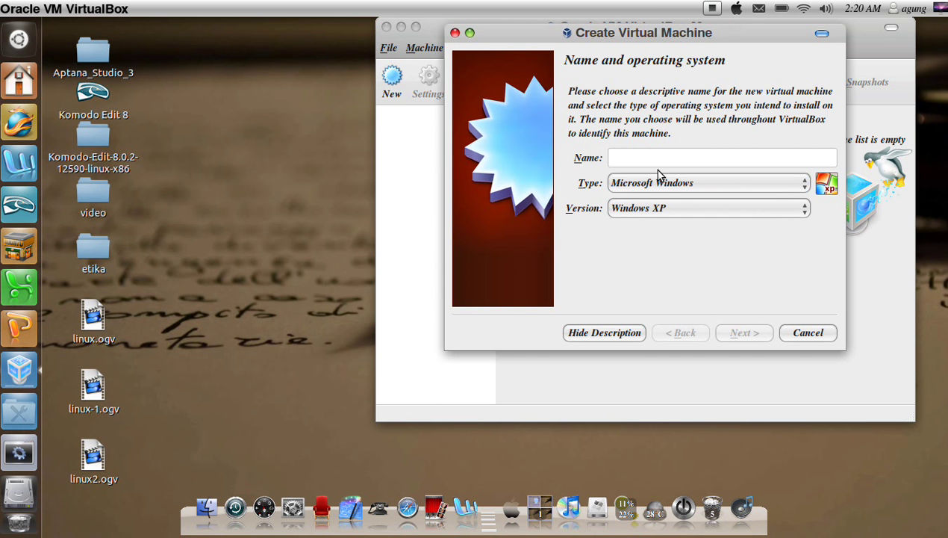
{"action": "type", "text": "l"}
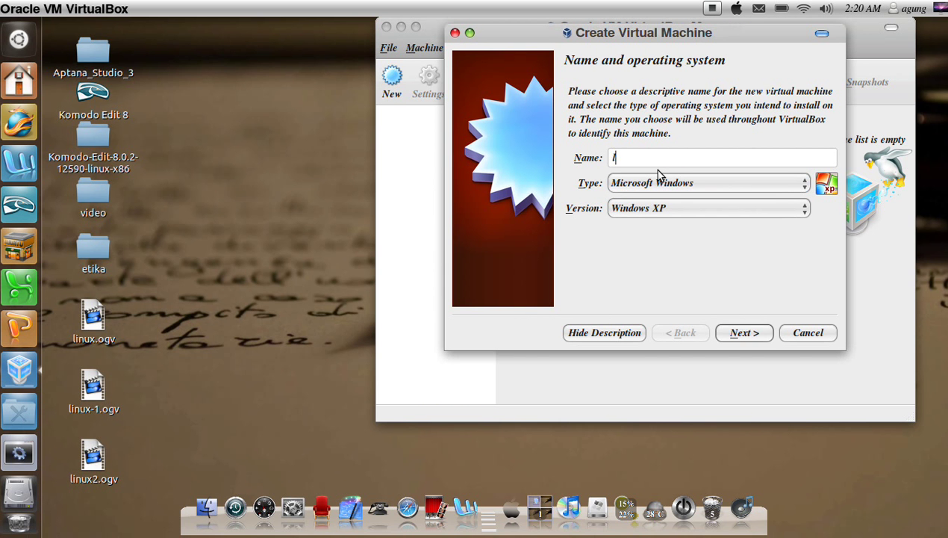
{"action": "type", "text": "inux2"}
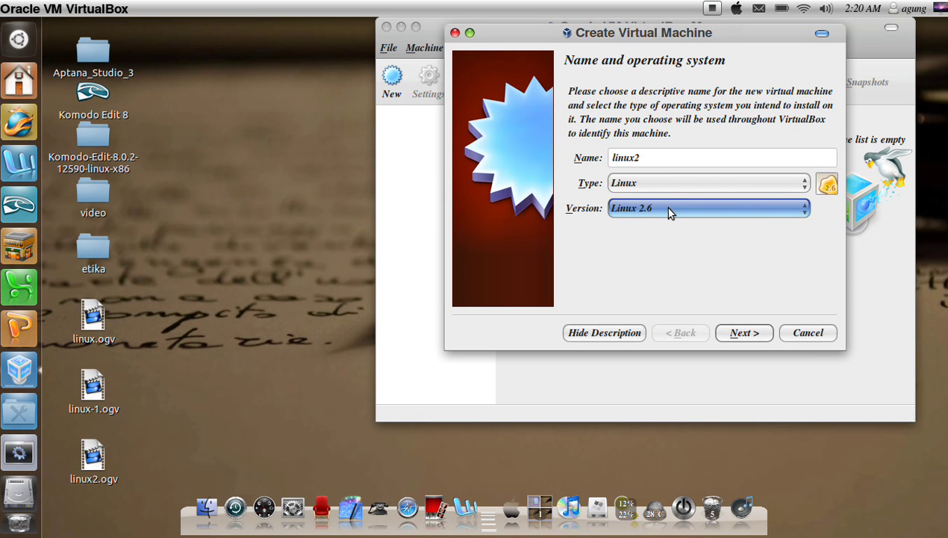
{"action": "left_click", "coordinate": [664, 206]}
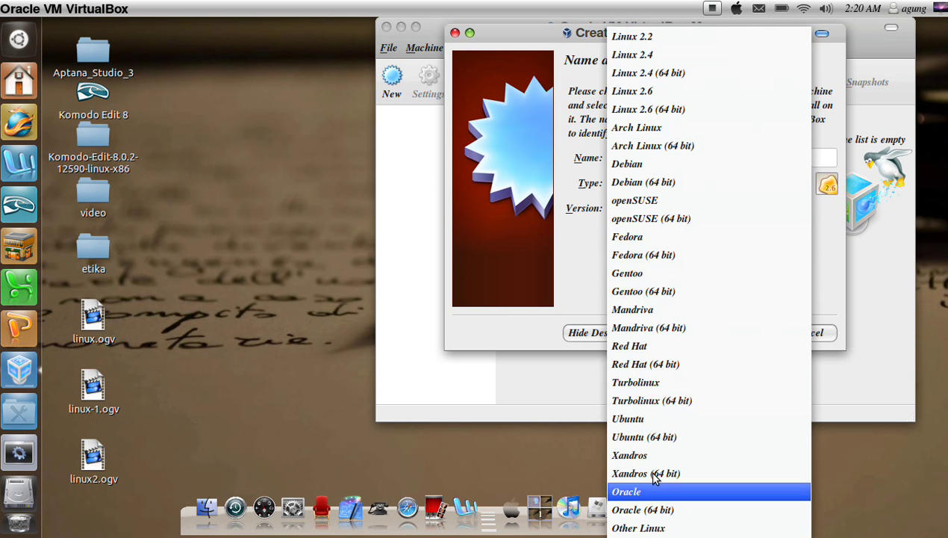
{"action": "left_click", "coordinate": [660, 419]}
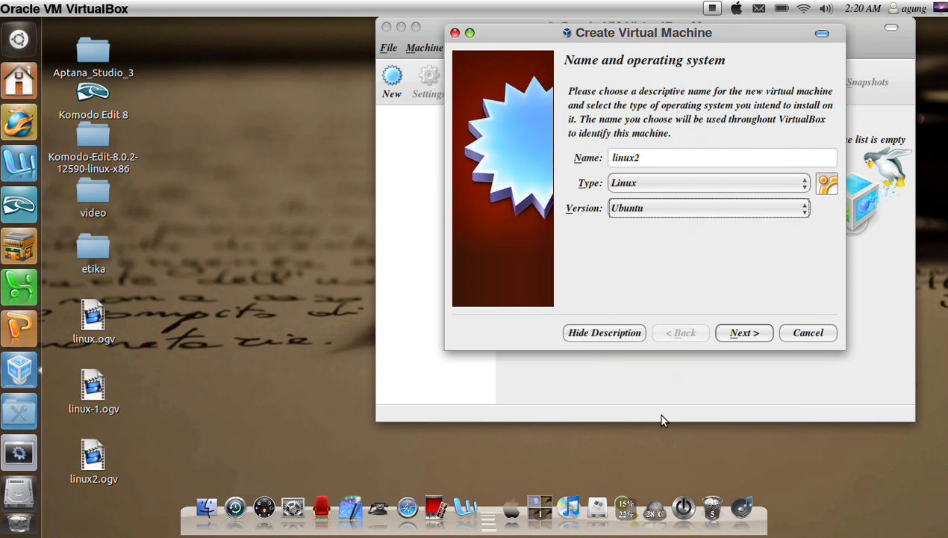
{"action": "left_click", "coordinate": [745, 336]}
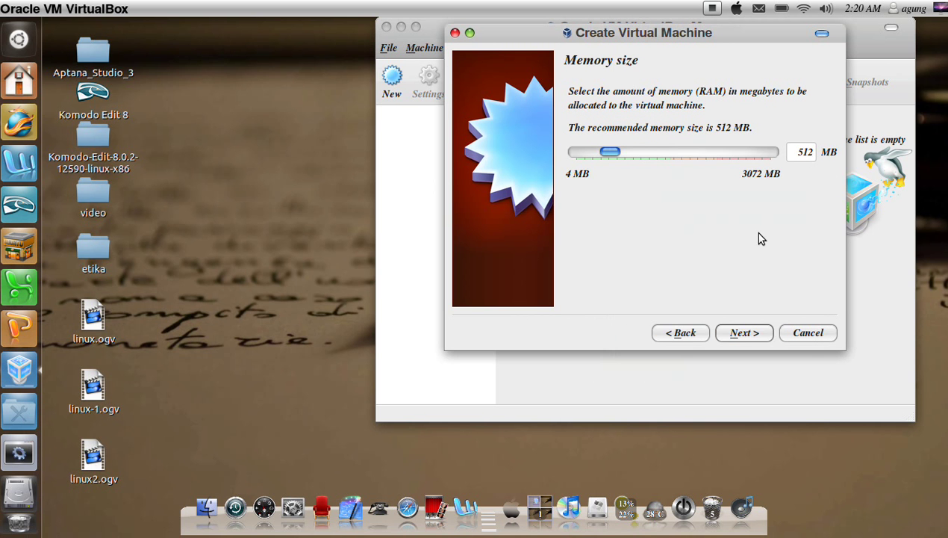
Step: Keep 512 MB of memory and create a 20.00 GB VDI hard disk
{"action": "left_click", "coordinate": [742, 334]}
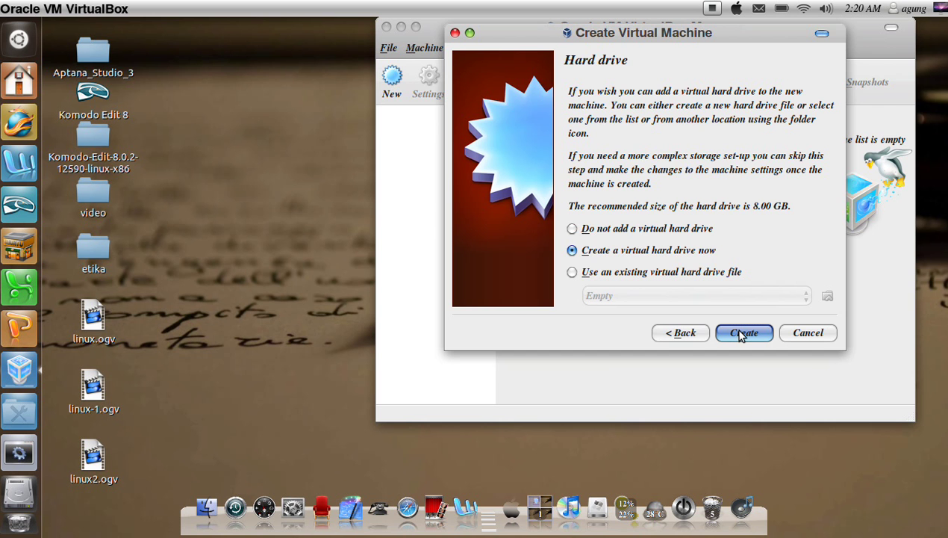
{"action": "left_click", "coordinate": [742, 334]}
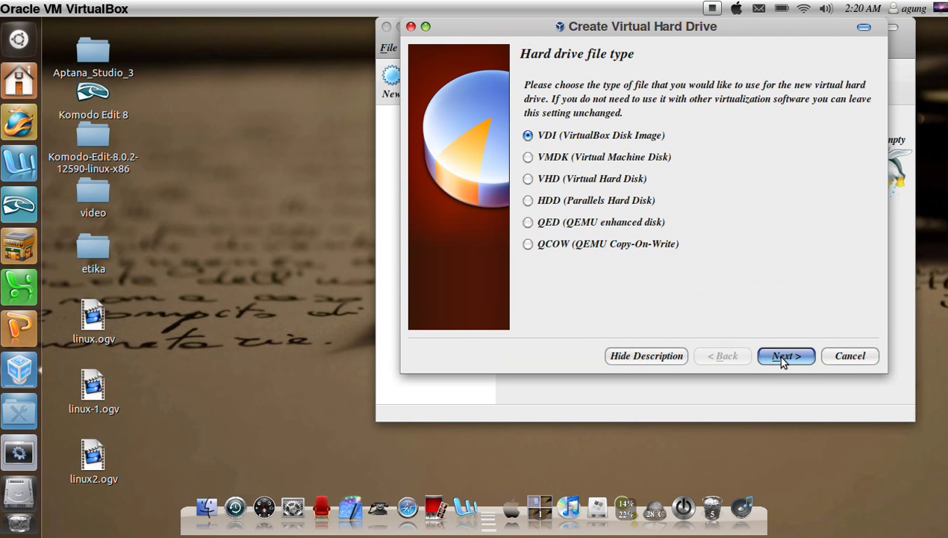
{"action": "left_click", "coordinate": [783, 361]}
{"action": "left_click", "coordinate": [784, 357]}
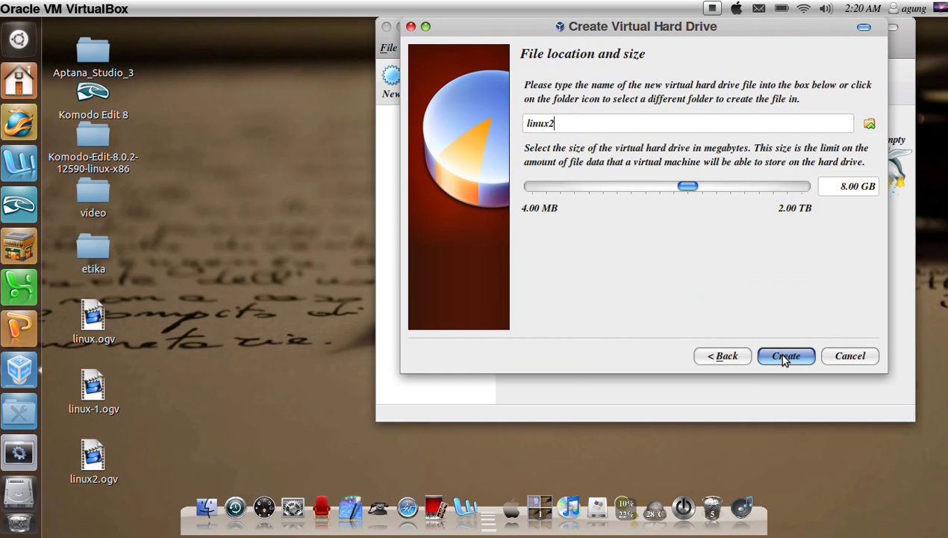
{"action": "left_click", "coordinate": [846, 185]}
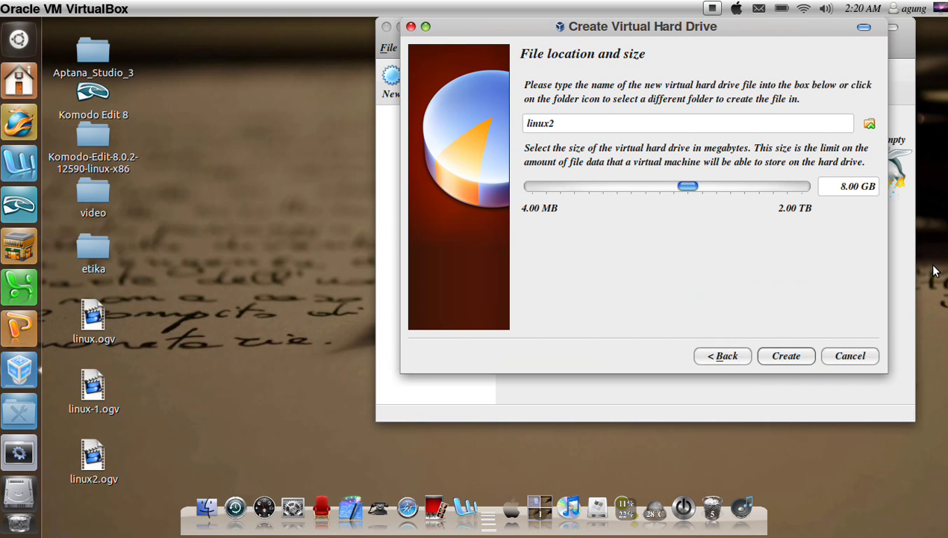
{"action": "key", "text": "BackSpace"}
{"action": "type", "text": "20"}
{"action": "left_click", "coordinate": [783, 358]}
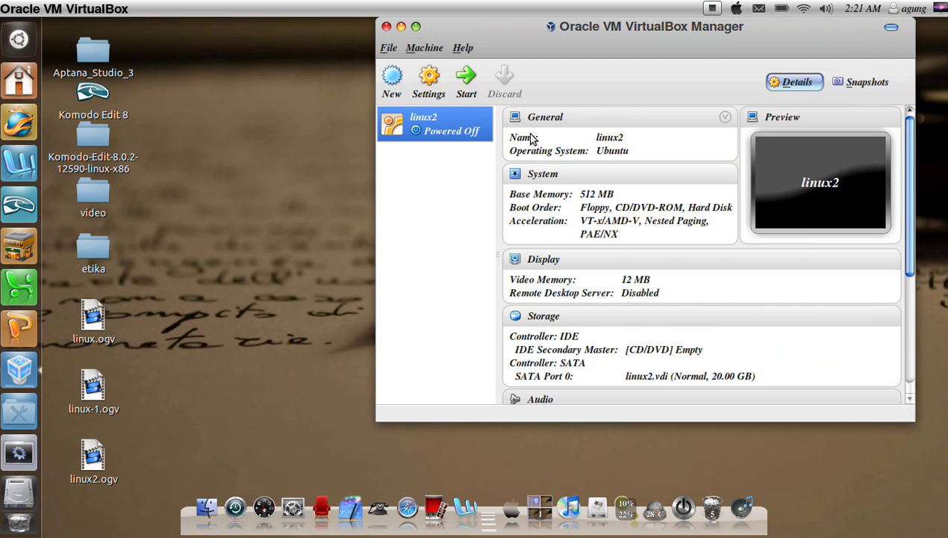
Step: In linux2's Storage settings, load ubuntu-12.04-desktop-i386.iso into the empty CD/DVD drive
{"action": "left_click", "coordinate": [432, 94]}
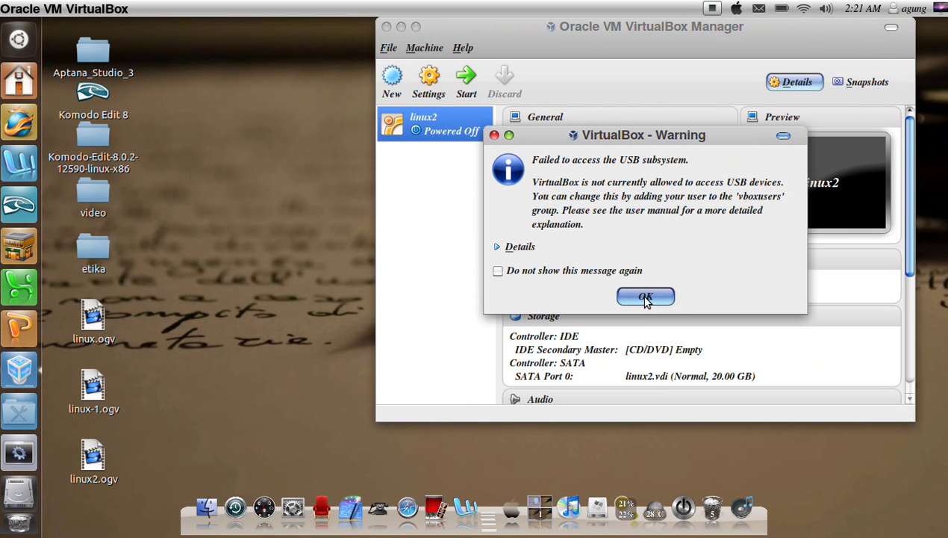
{"action": "left_click", "coordinate": [645, 298]}
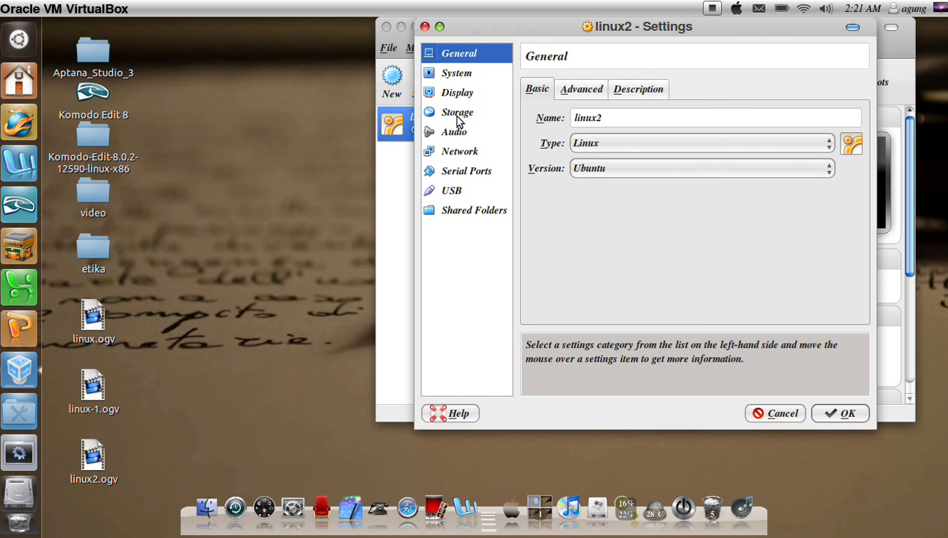
{"action": "left_click", "coordinate": [457, 120]}
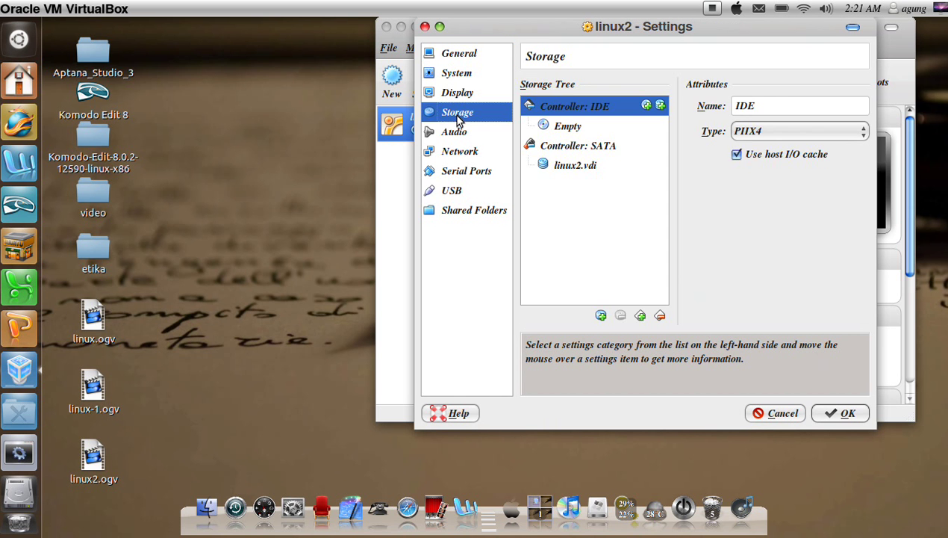
{"action": "left_click", "coordinate": [547, 130]}
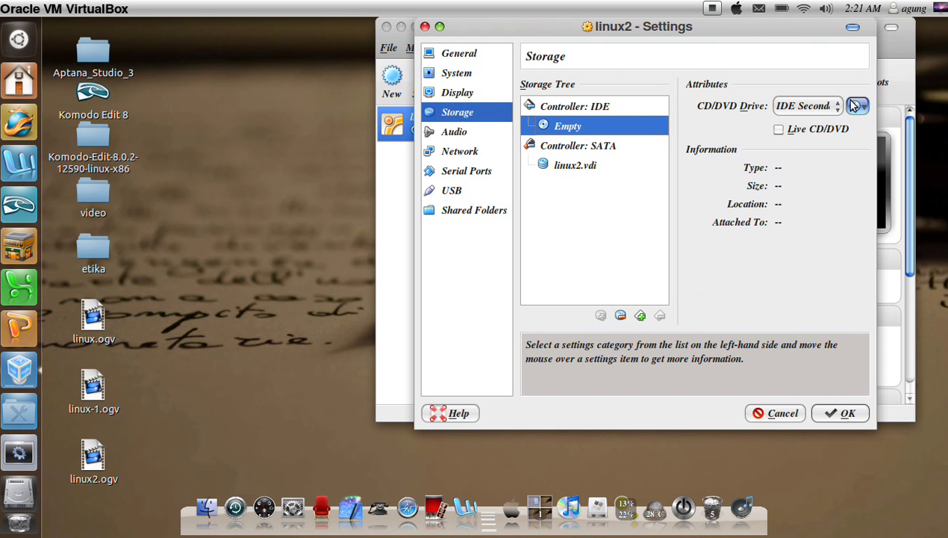
{"action": "left_click", "coordinate": [858, 106]}
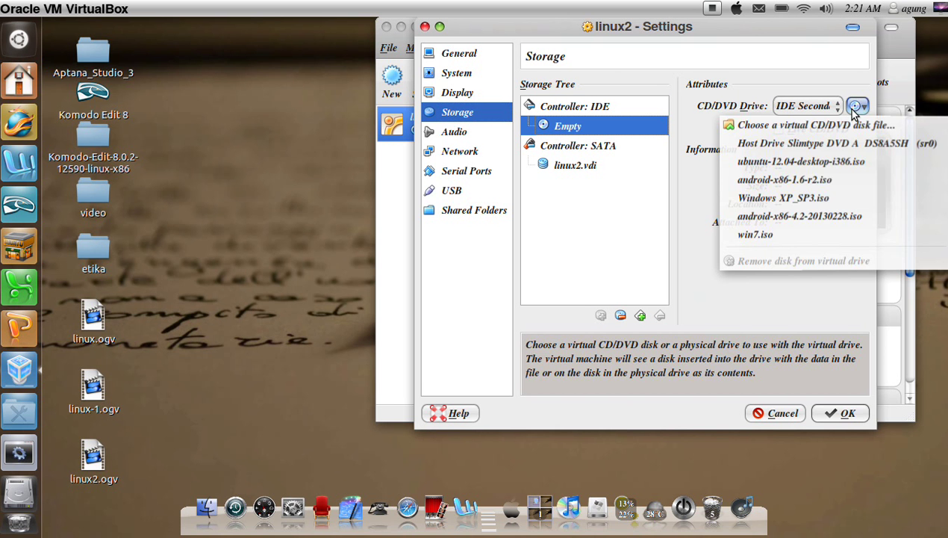
{"action": "left_click", "coordinate": [801, 162]}
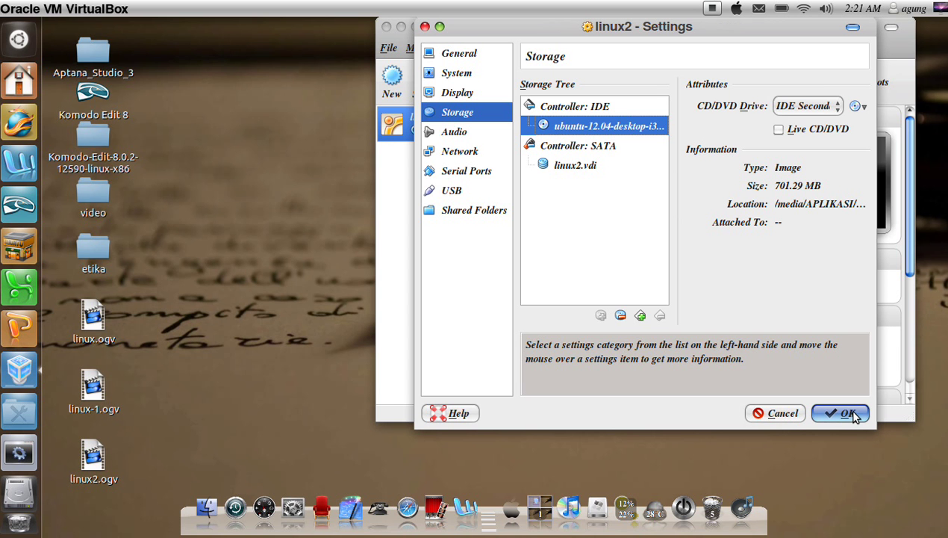
{"action": "left_click", "coordinate": [845, 413]}
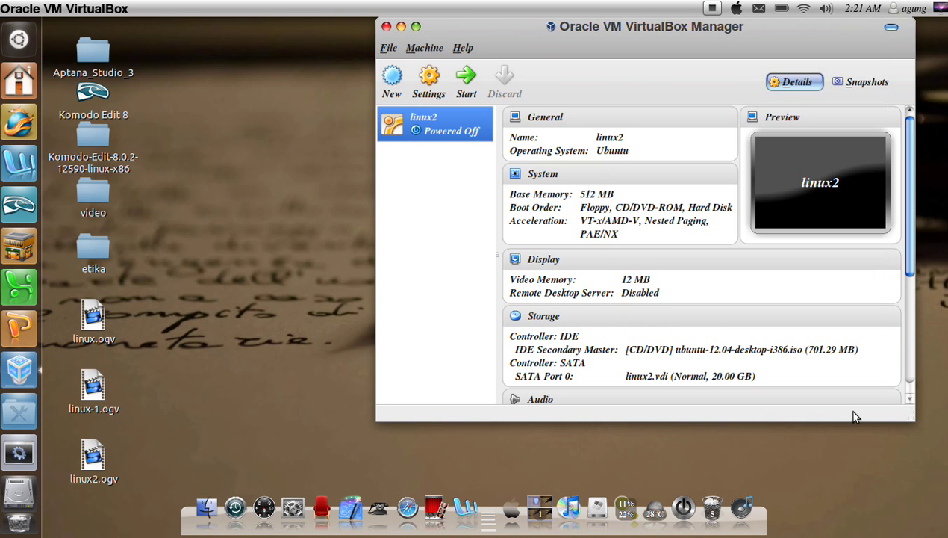
Step: Boot linux2, move its window to the left, and dismiss the mouse integration notices
{"action": "left_click", "coordinate": [463, 96]}
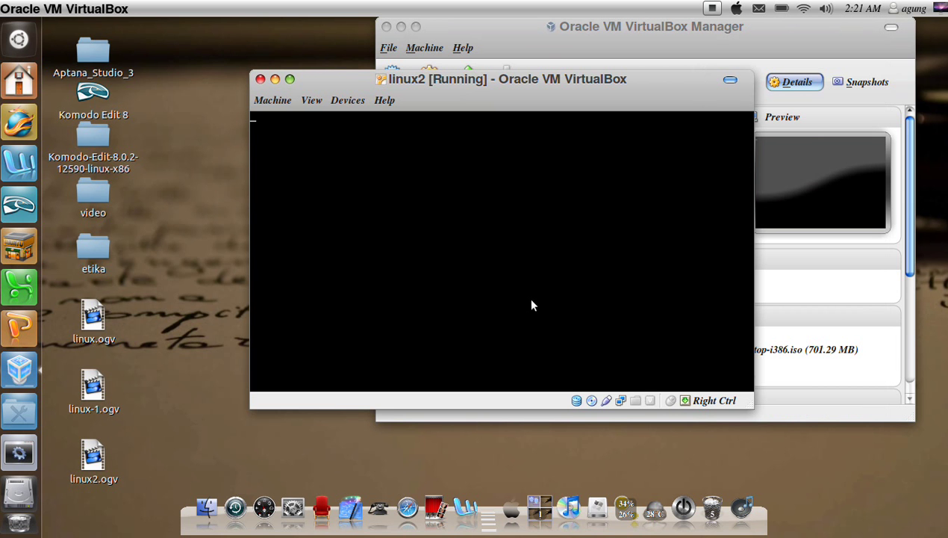
{"action": "left_click", "coordinate": [384, 101]}
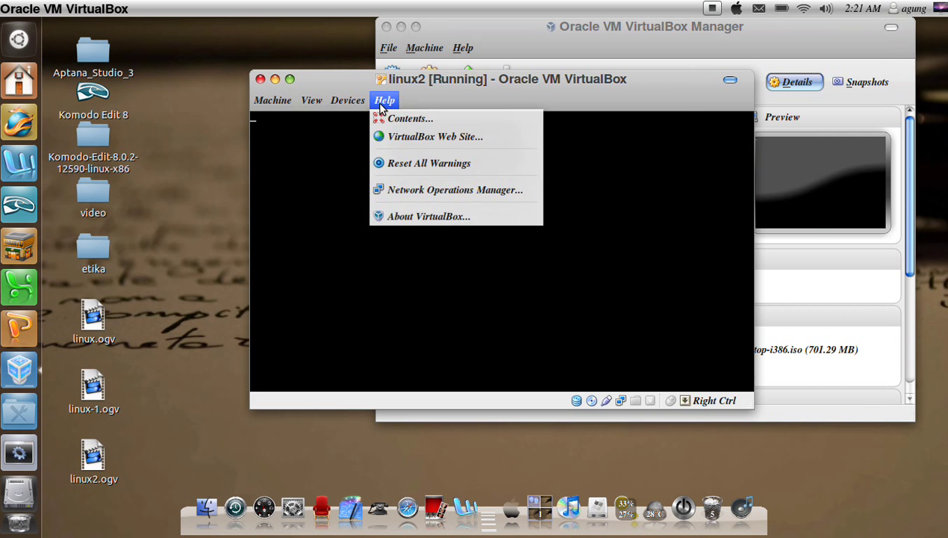
{"action": "left_click", "coordinate": [438, 104]}
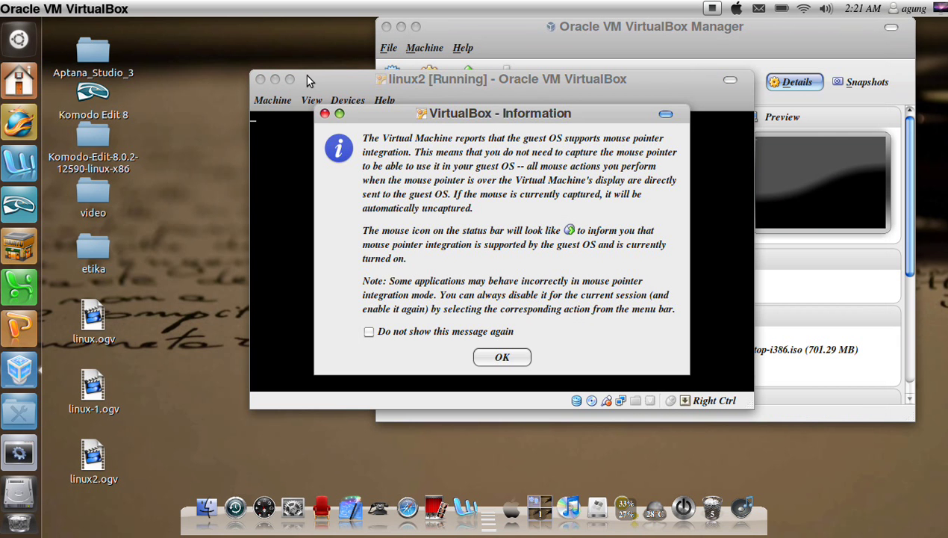
{"action": "left_click_drag", "start_coordinate": [350, 81], "coordinate": [229, 69]}
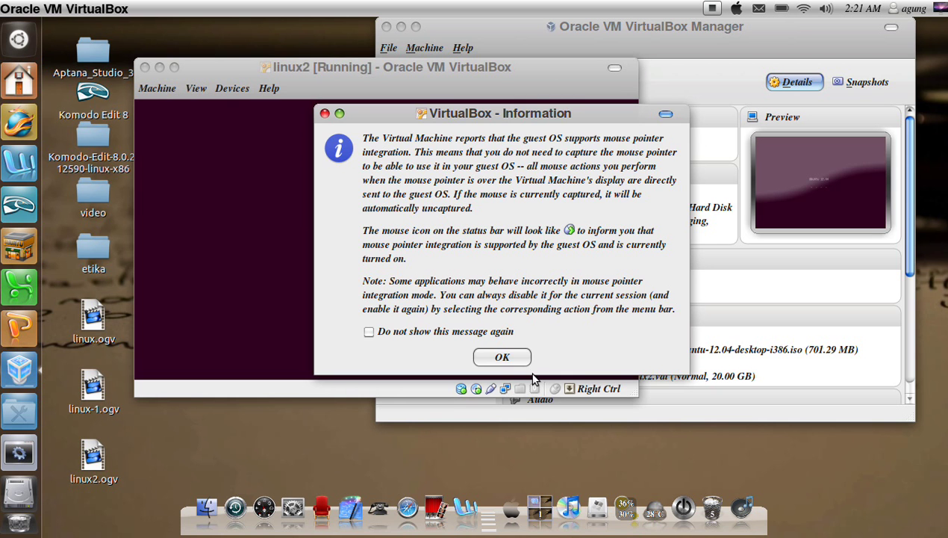
{"action": "left_click", "coordinate": [523, 362]}
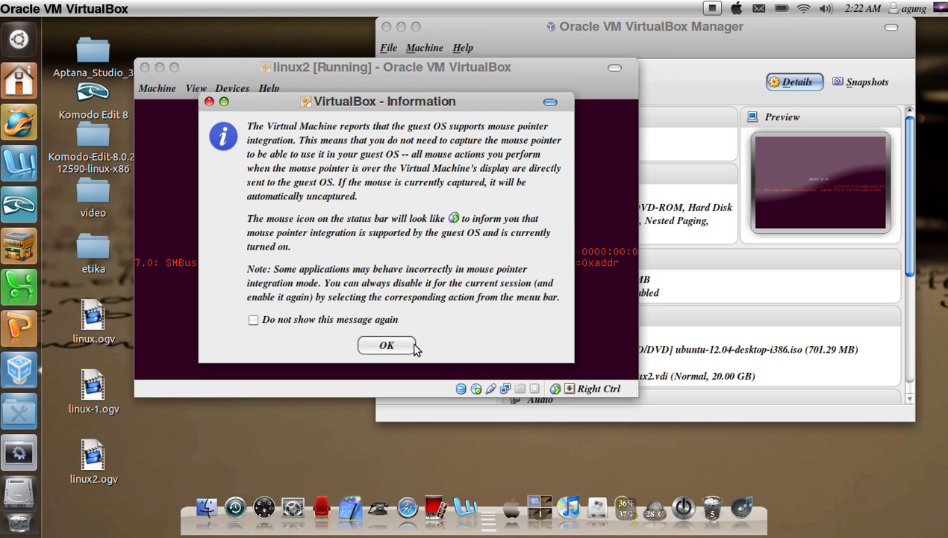
{"action": "left_click", "coordinate": [386, 345]}
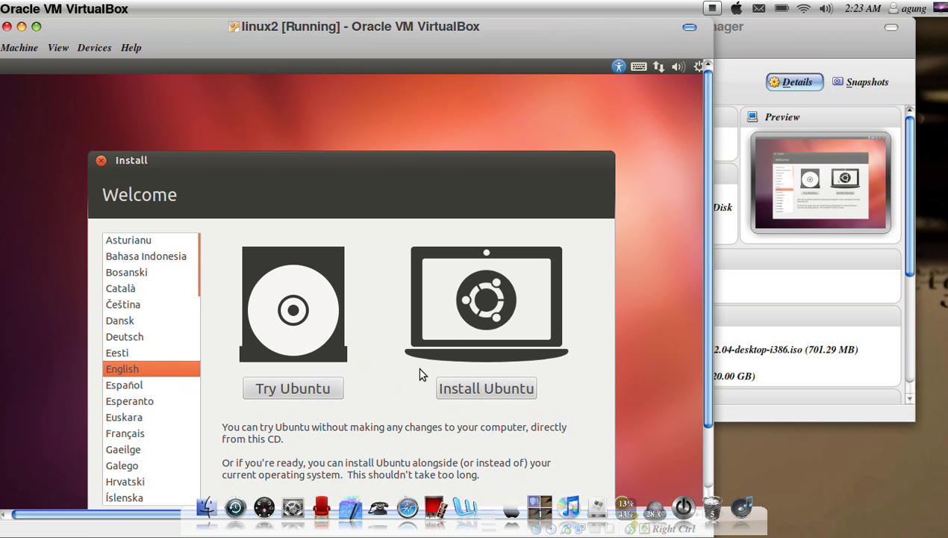
Step: Choose Install Ubuntu, pass the preparation checks, and select 'Something else' partitioning
{"action": "left_click", "coordinate": [515, 390]}
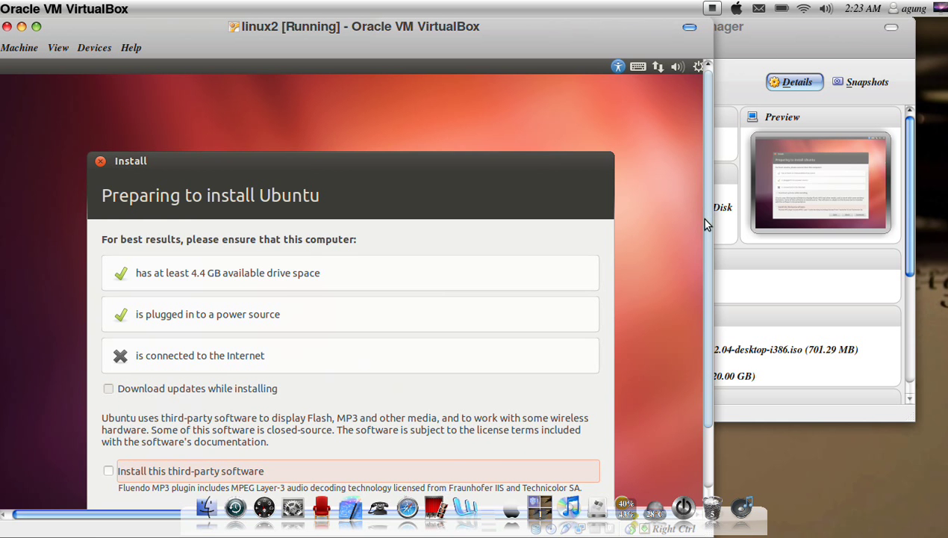
{"action": "left_click_drag", "start_coordinate": [706, 223], "coordinate": [698, 291]}
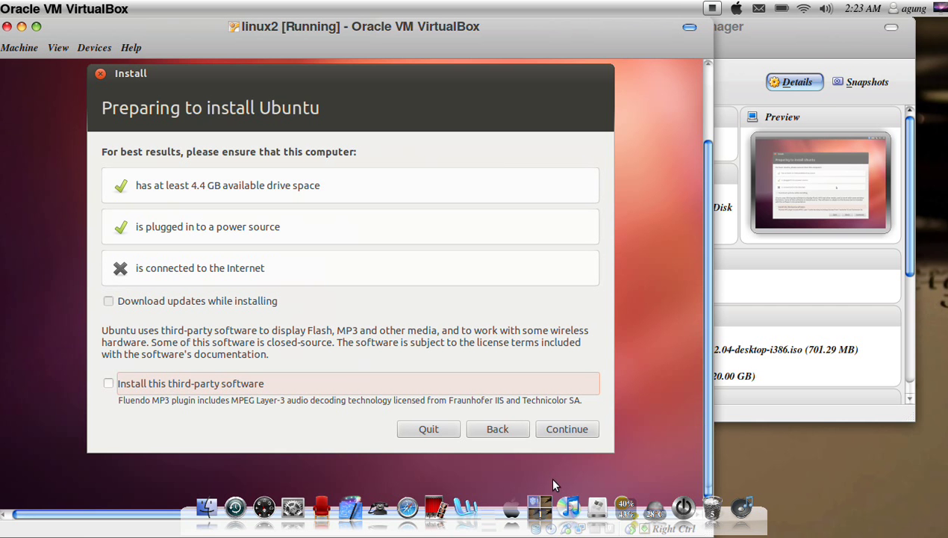
{"action": "left_click", "coordinate": [572, 429]}
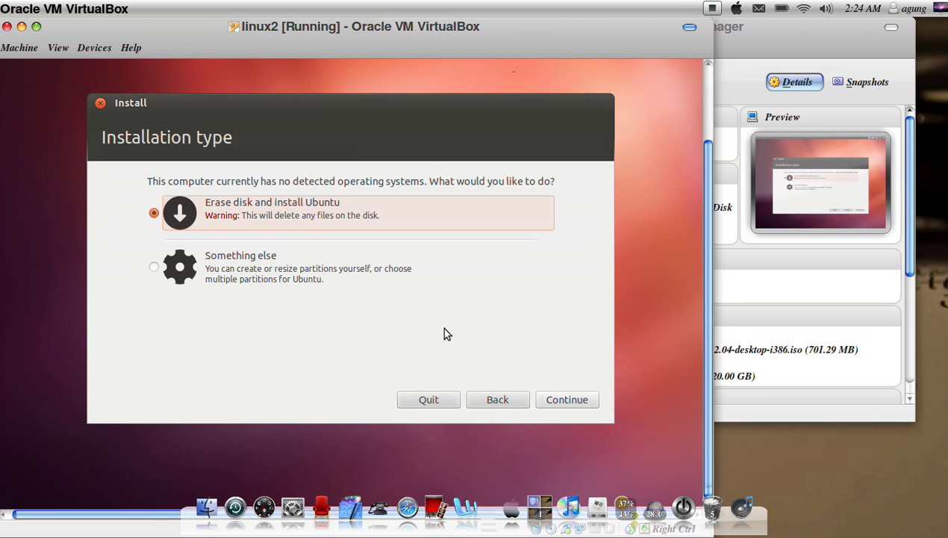
{"action": "left_click", "coordinate": [265, 261]}
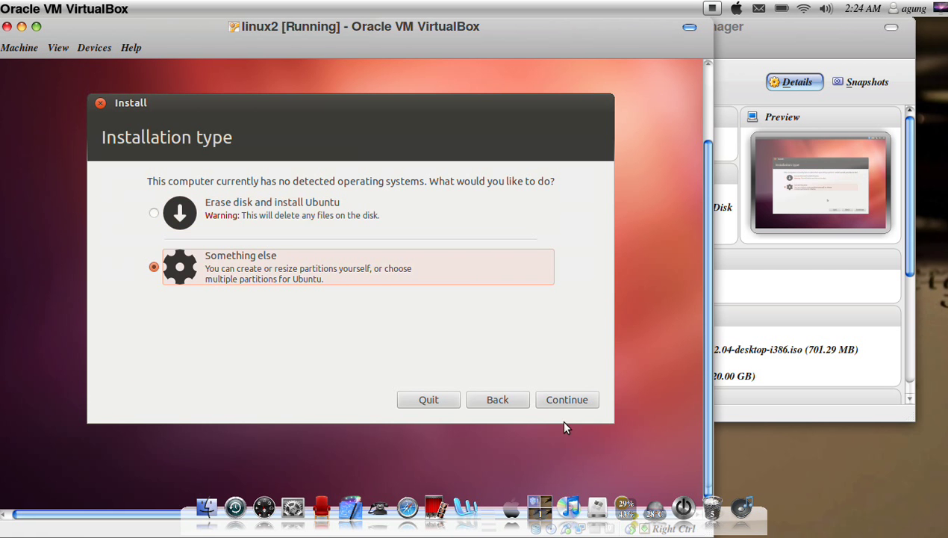
{"action": "left_click", "coordinate": [586, 402]}
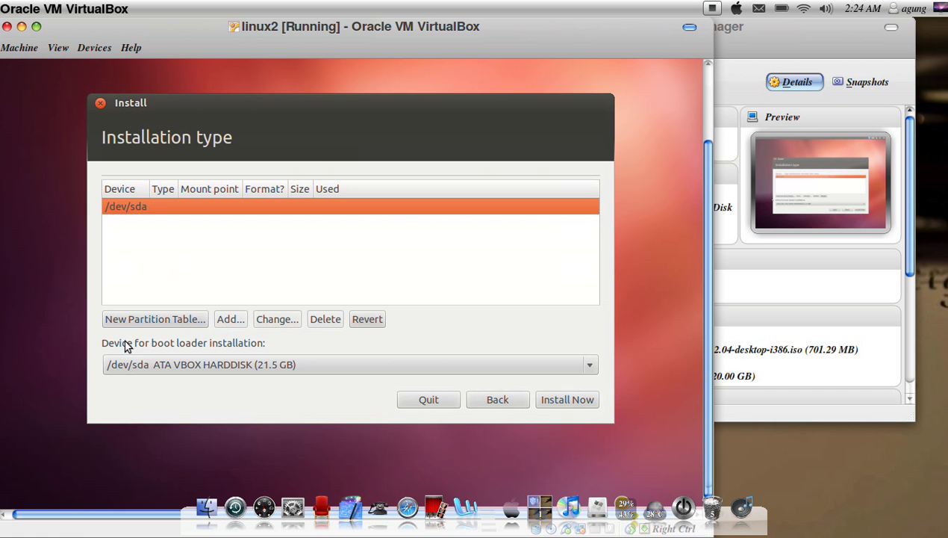
Step: Wipe /dev/sda with a new partition table and add an 8000 MB partition in its 21474 MB free space
{"action": "left_click", "coordinate": [162, 318]}
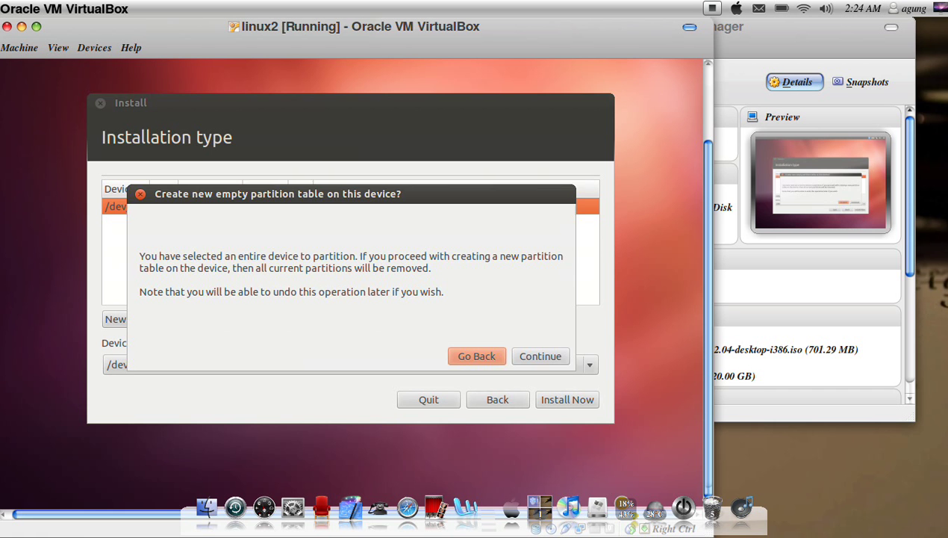
{"action": "left_click", "coordinate": [540, 357]}
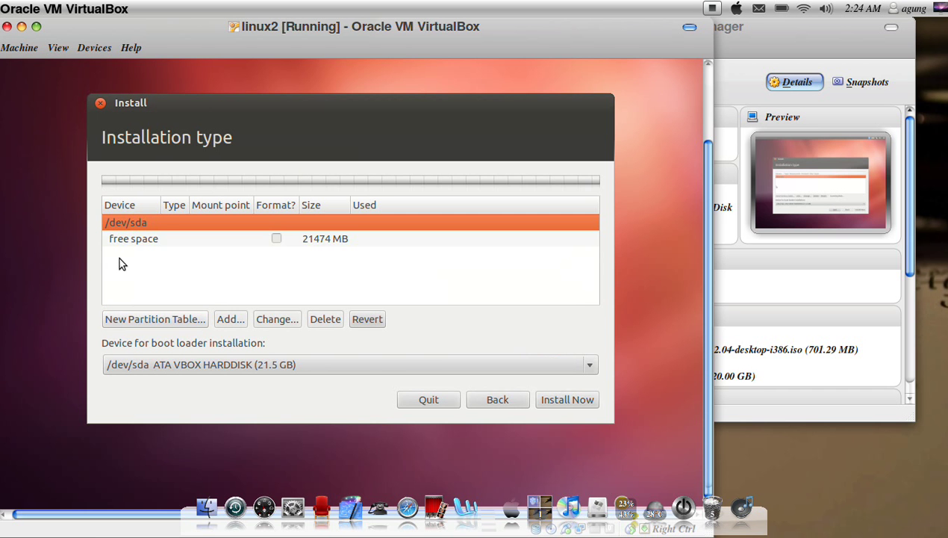
{"action": "left_click", "coordinate": [138, 240]}
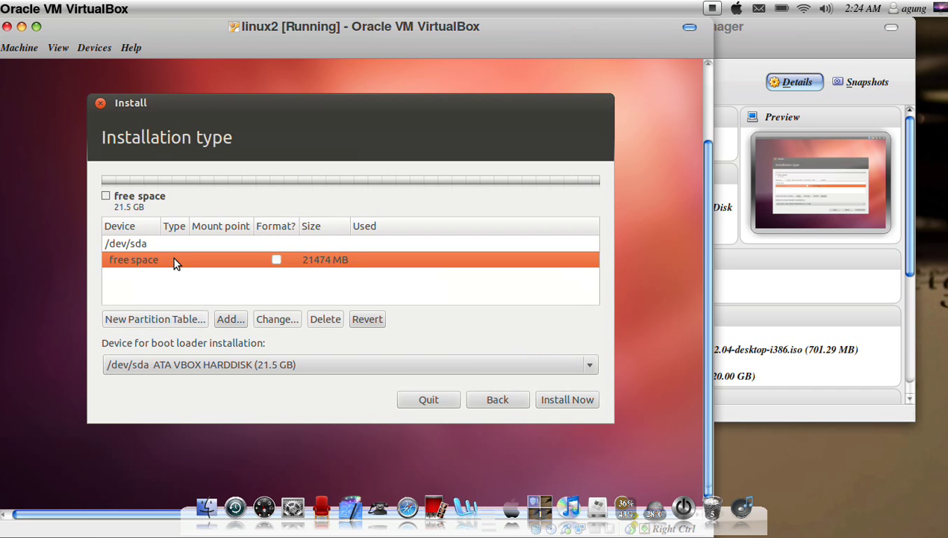
{"action": "left_click", "coordinate": [236, 319]}
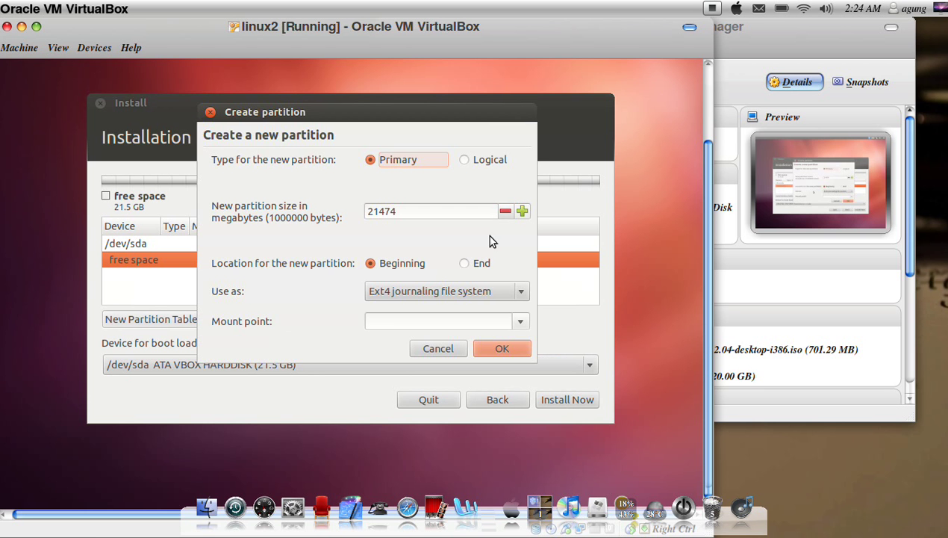
{"action": "left_click", "coordinate": [462, 211]}
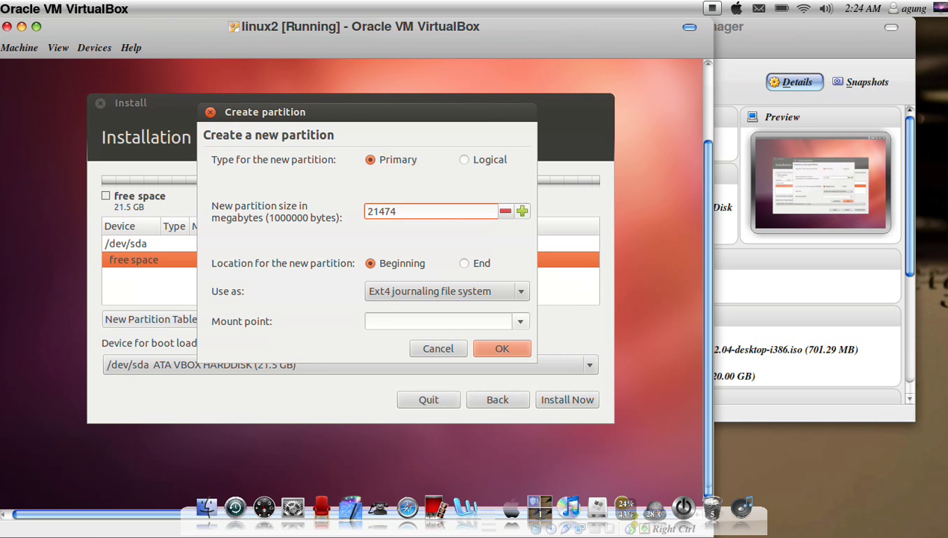
{"action": "key", "text": "BackSpace"}
{"action": "key", "text": "BackSpace"}
{"action": "key", "text": "BackSpace"}
{"action": "key", "text": "BackSpace"}
{"action": "key", "text": "BackSpace"}
{"action": "type", "text": "8000"}
{"action": "left_click", "coordinate": [516, 345]}
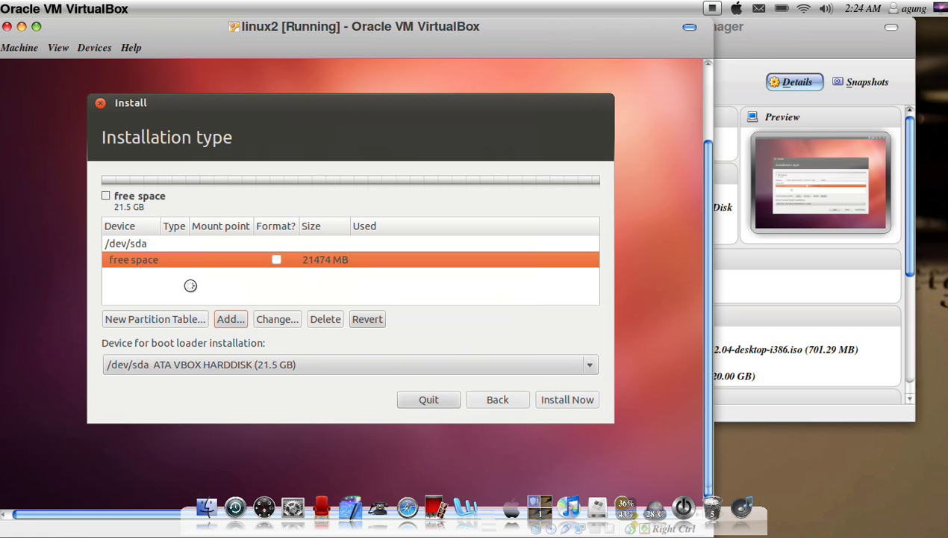
Step: Add a partition mounted at / in the remaining 13475 MB of free space
{"action": "left_click", "coordinate": [146, 277]}
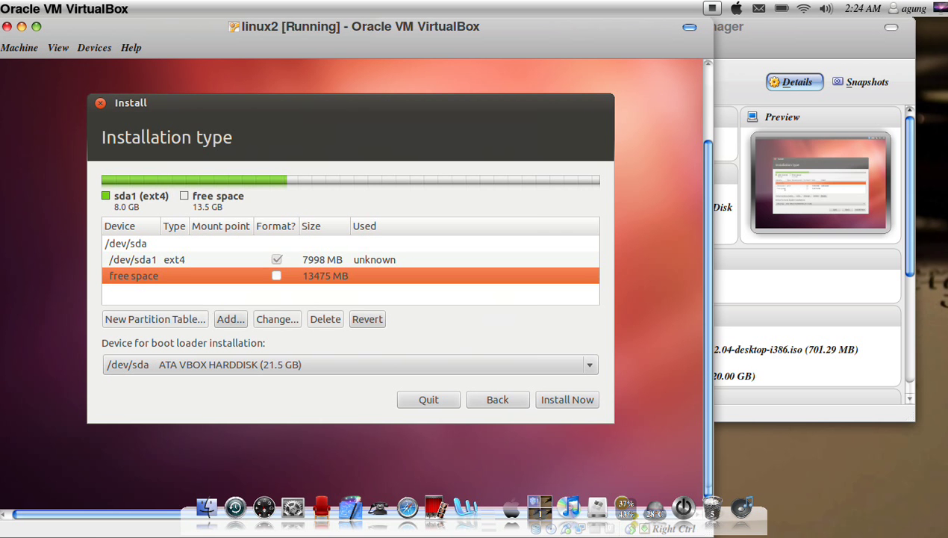
{"action": "left_click", "coordinate": [233, 318]}
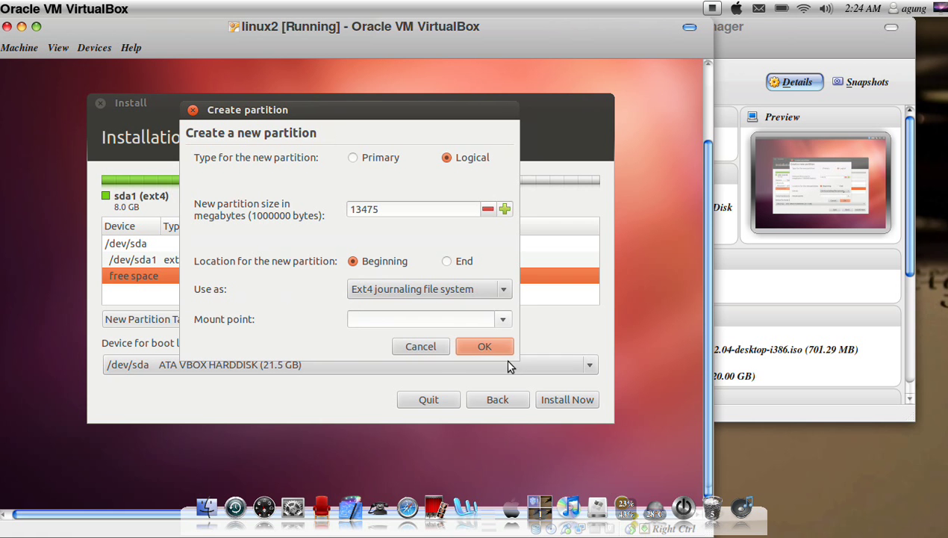
{"action": "left_click", "coordinate": [505, 320]}
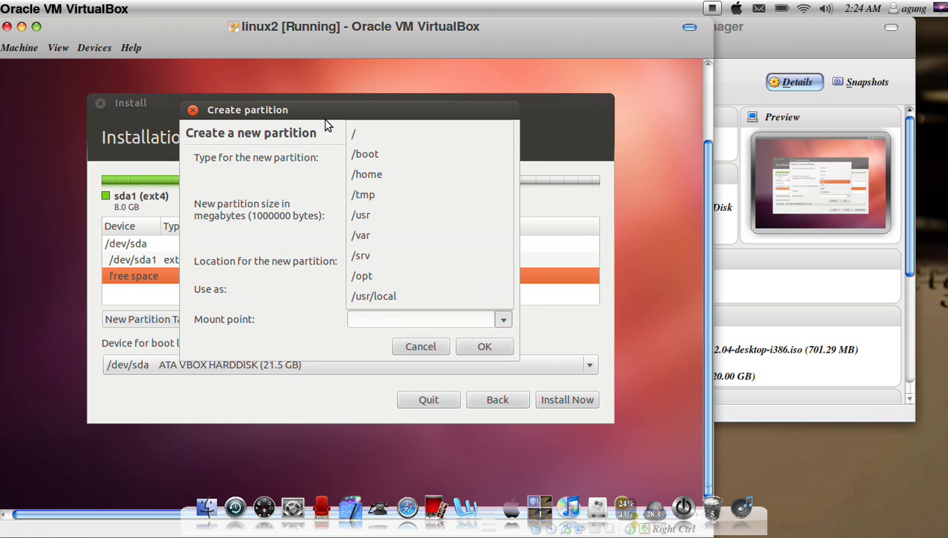
{"action": "left_click", "coordinate": [353, 135]}
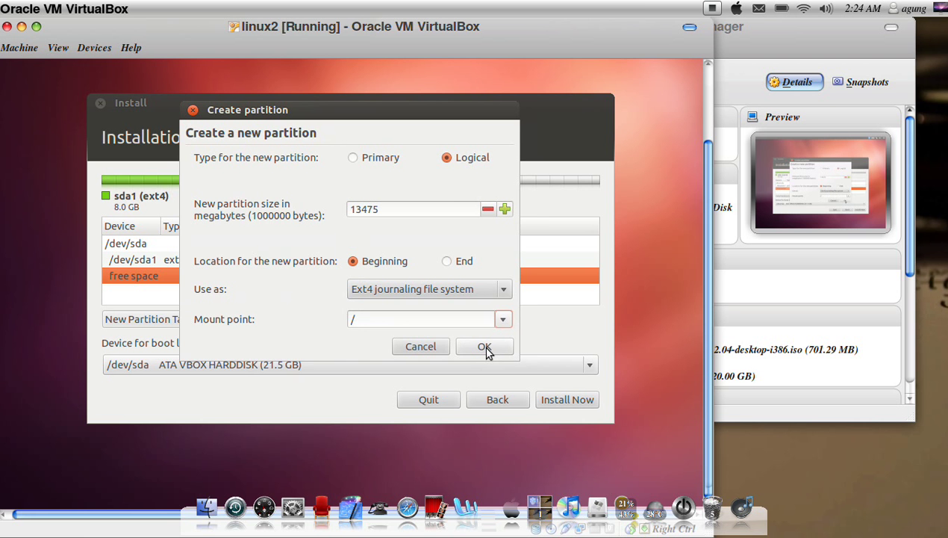
{"action": "left_click", "coordinate": [485, 347]}
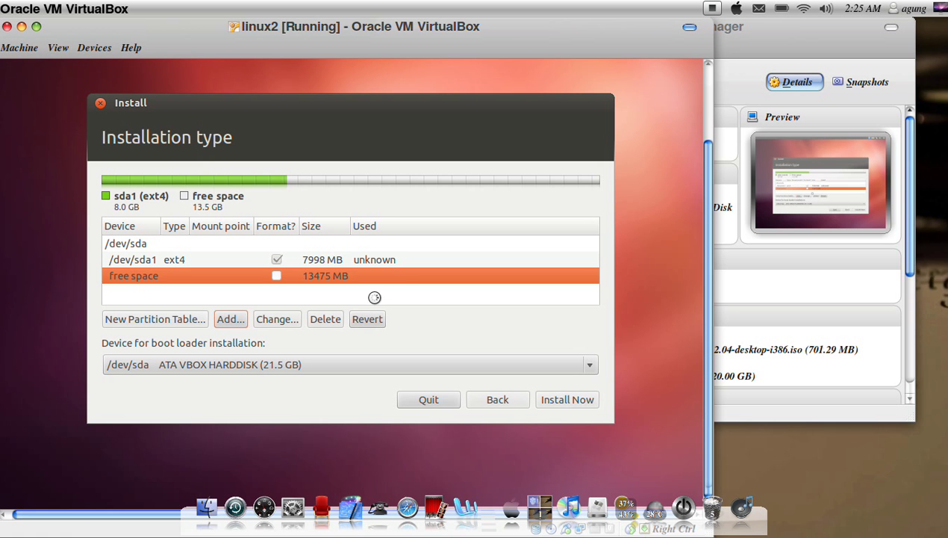
Step: Install Now with this layout, accepting the missing mount point and no-swap warnings
{"action": "left_click", "coordinate": [569, 401]}
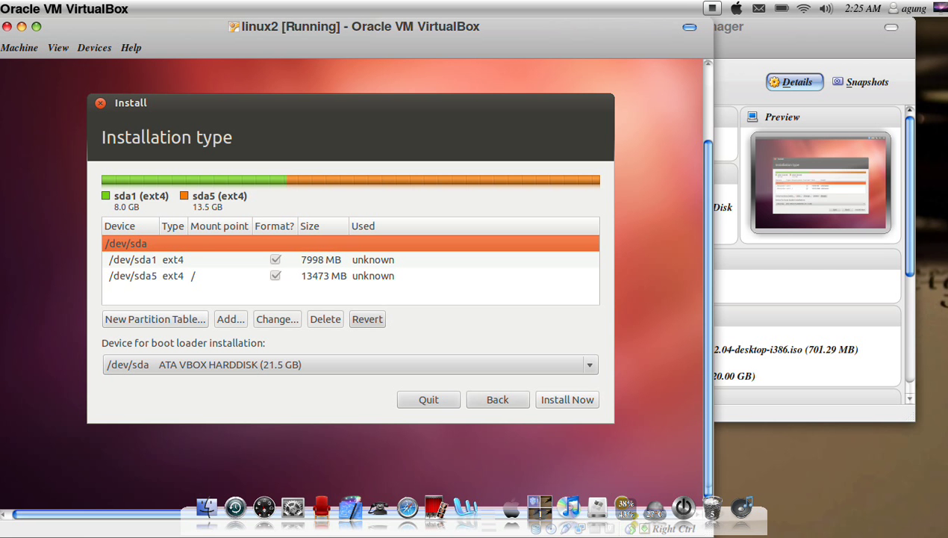
{"action": "left_click", "coordinate": [575, 398]}
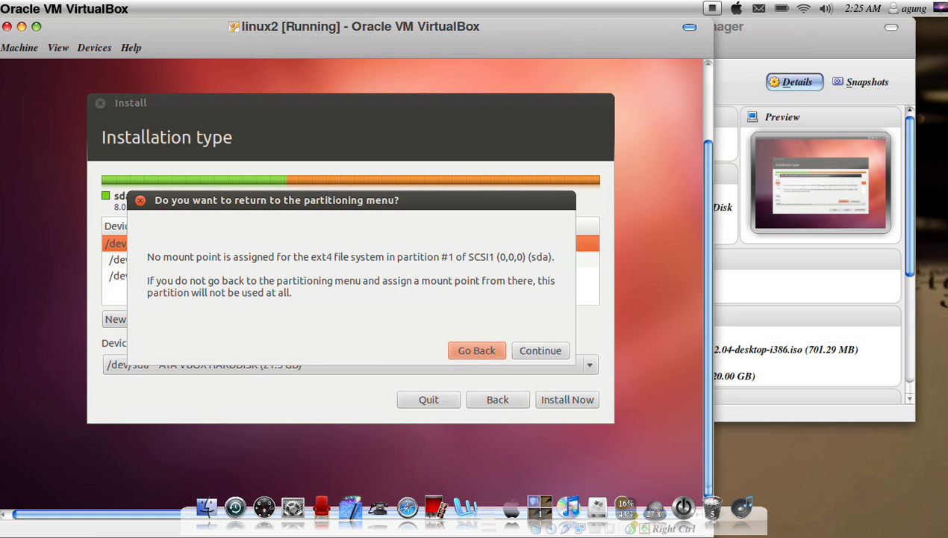
{"action": "left_click", "coordinate": [543, 351]}
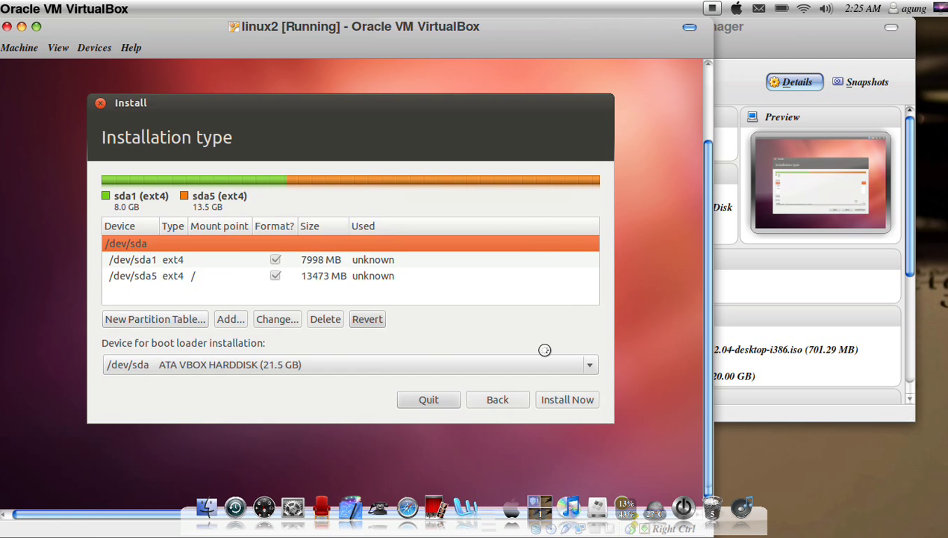
{"action": "left_click", "coordinate": [544, 423]}
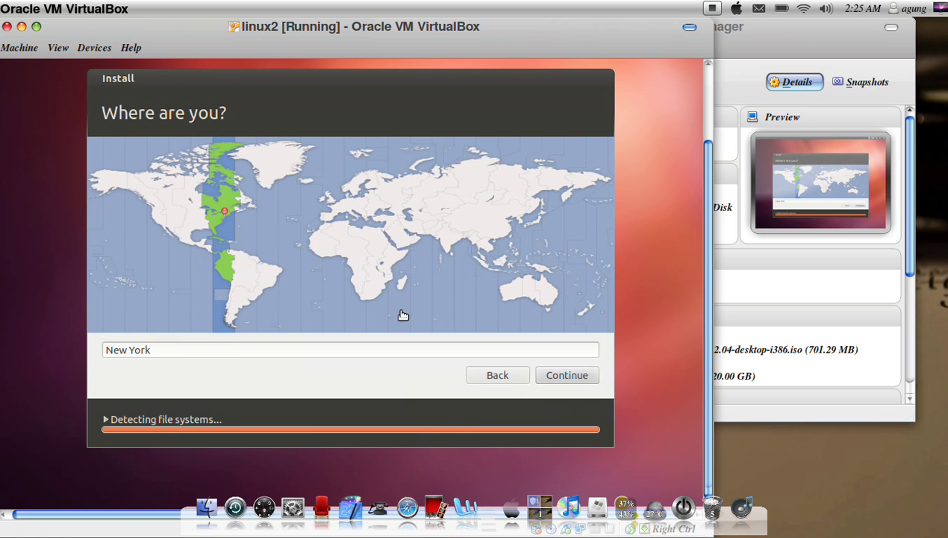
Step: Pick Jakarta on the time zone map and confirm the location
{"action": "left_click", "coordinate": [483, 265]}
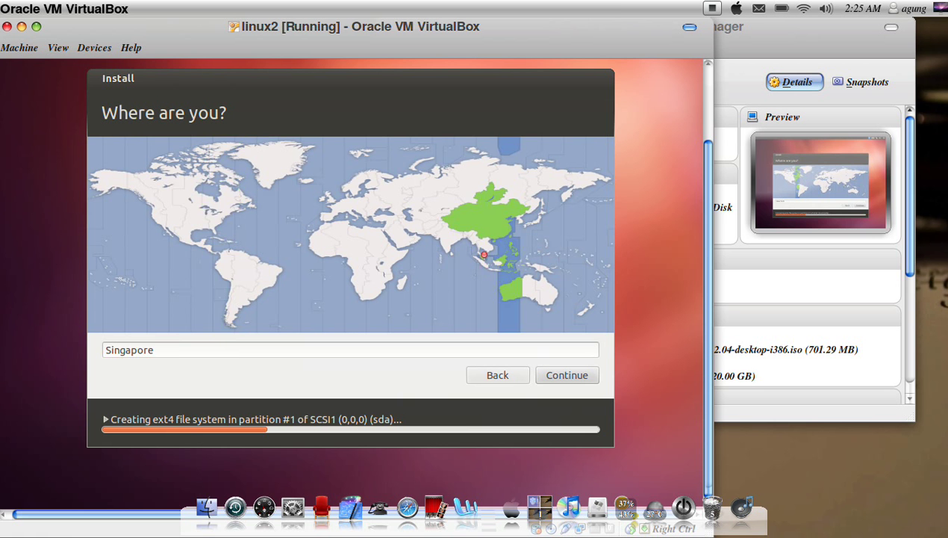
{"action": "left_click", "coordinate": [484, 267]}
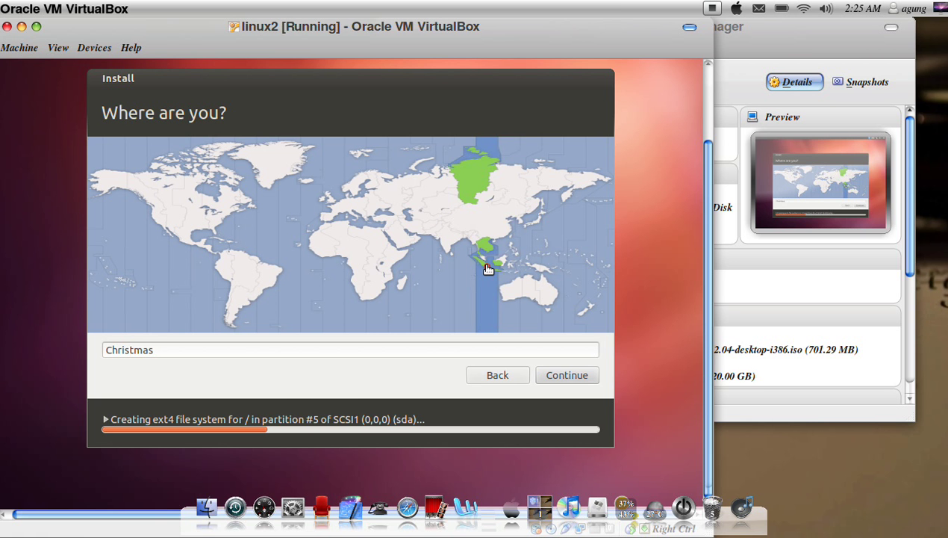
{"action": "left_click", "coordinate": [487, 267]}
{"action": "left_click", "coordinate": [567, 377]}
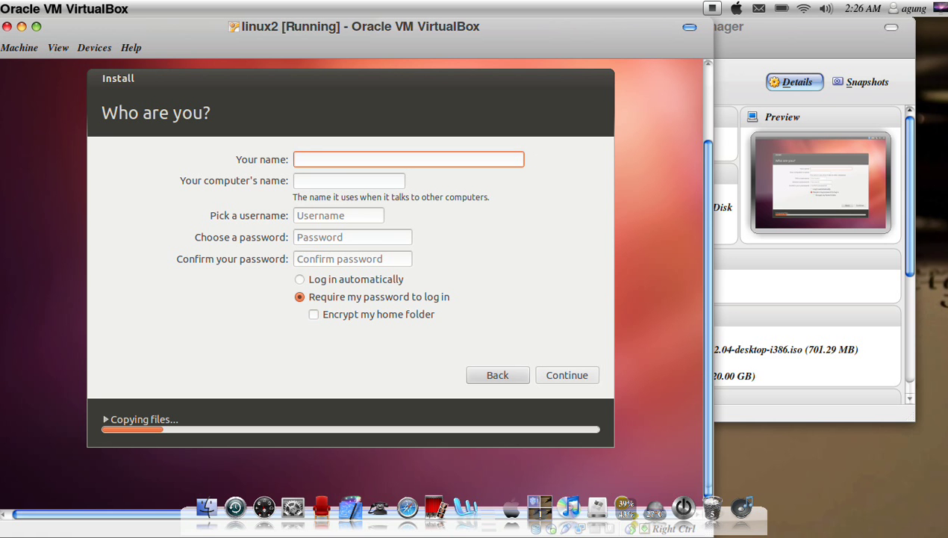
Step: Enter the user's name, set and confirm the account password, and submit the form
{"action": "type", "text": "eka"}
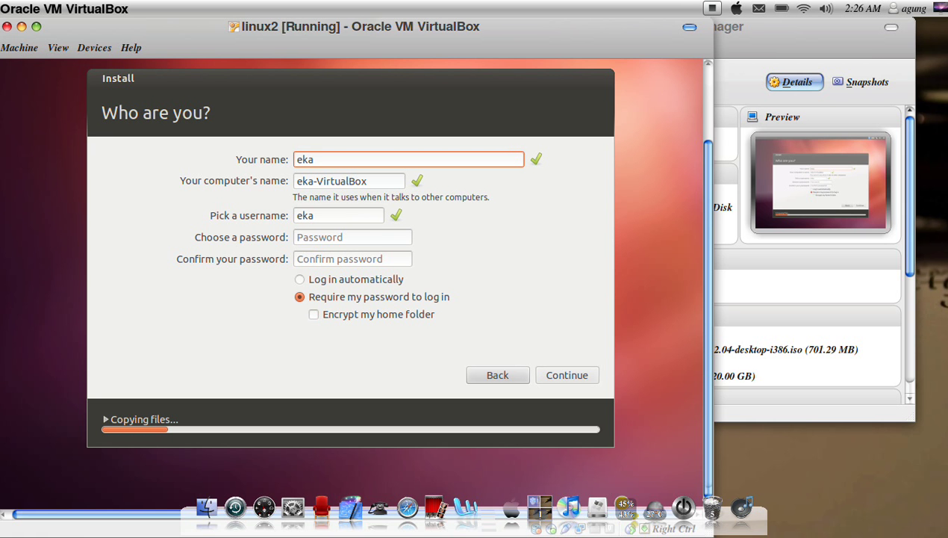
{"action": "left_click", "coordinate": [358, 237]}
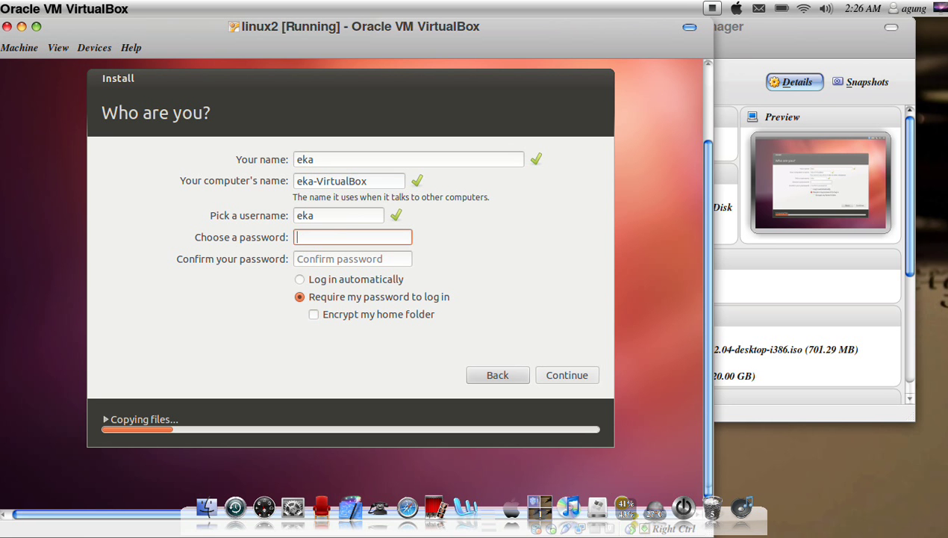
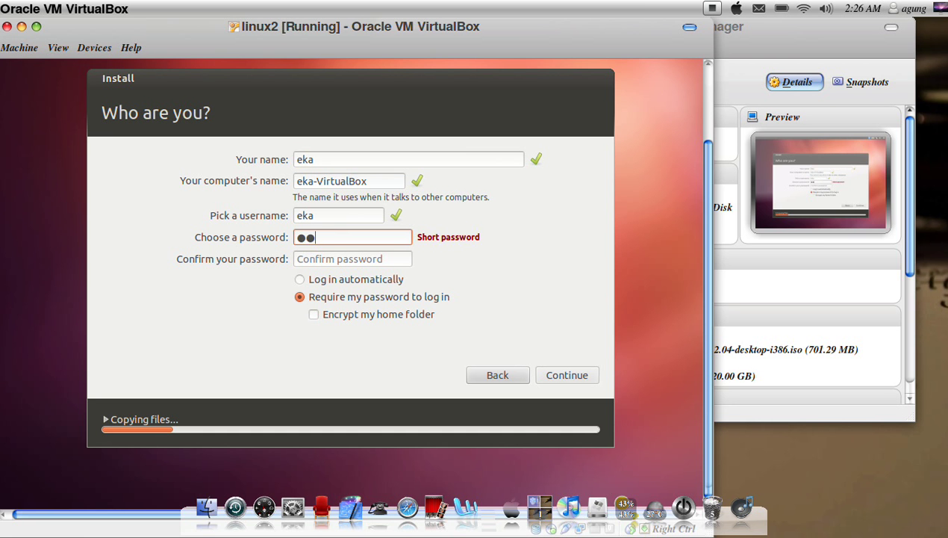
{"action": "left_click", "coordinate": [363, 262]}
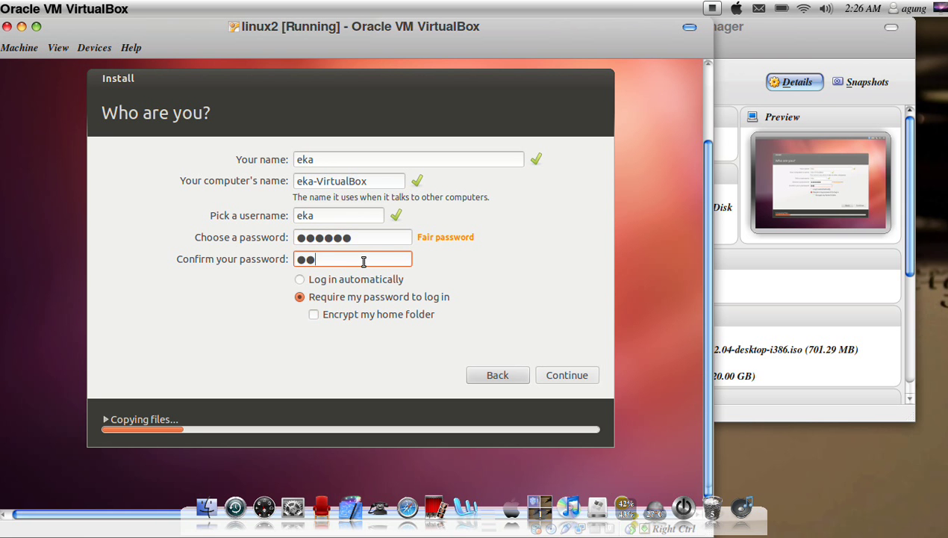
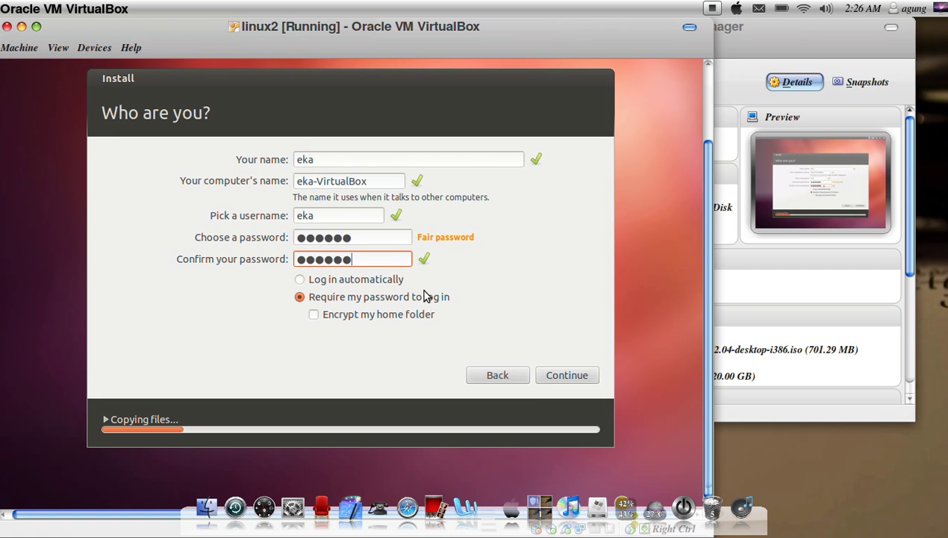
{"action": "left_click", "coordinate": [571, 379]}
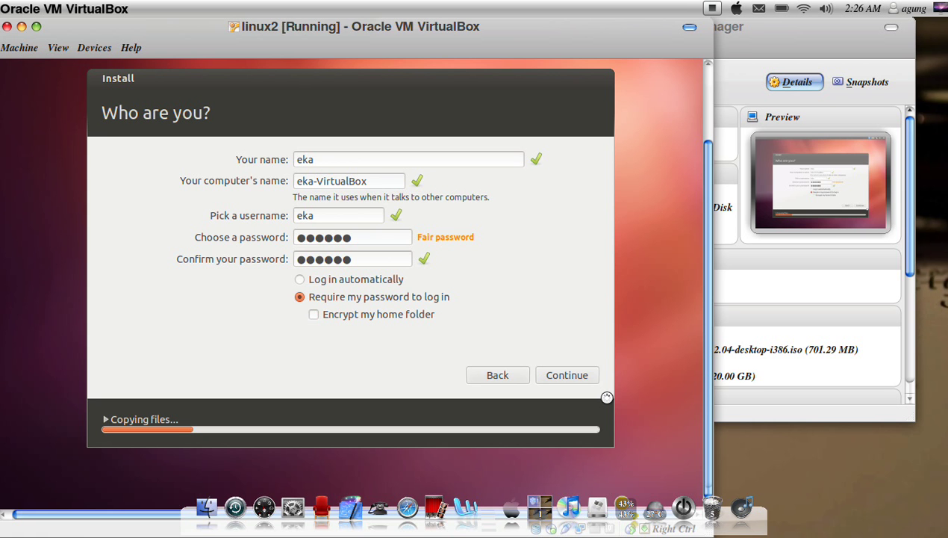
Step: Submit the account form and let the installer copy files into the welcome slideshow
{"action": "key", "text": "Return"}
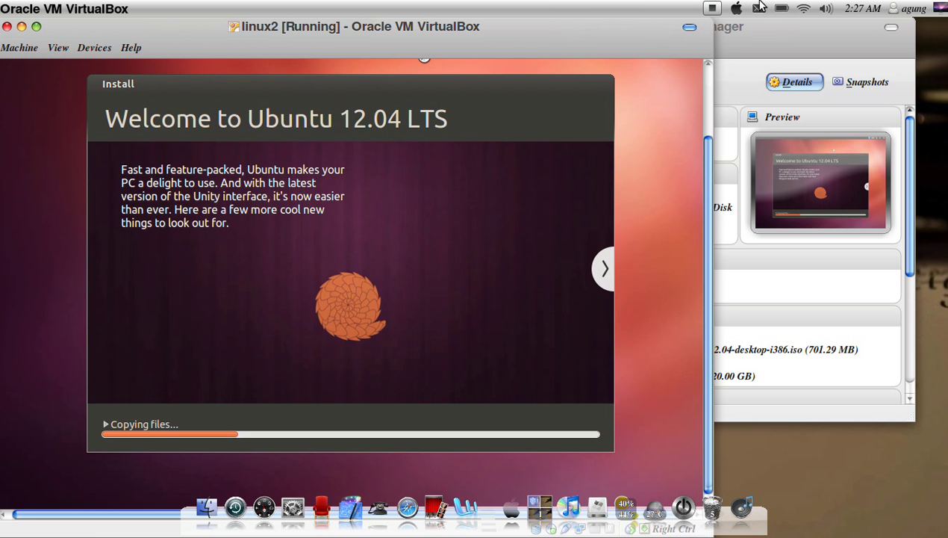
{"action": "left_click", "coordinate": [712, 9]}
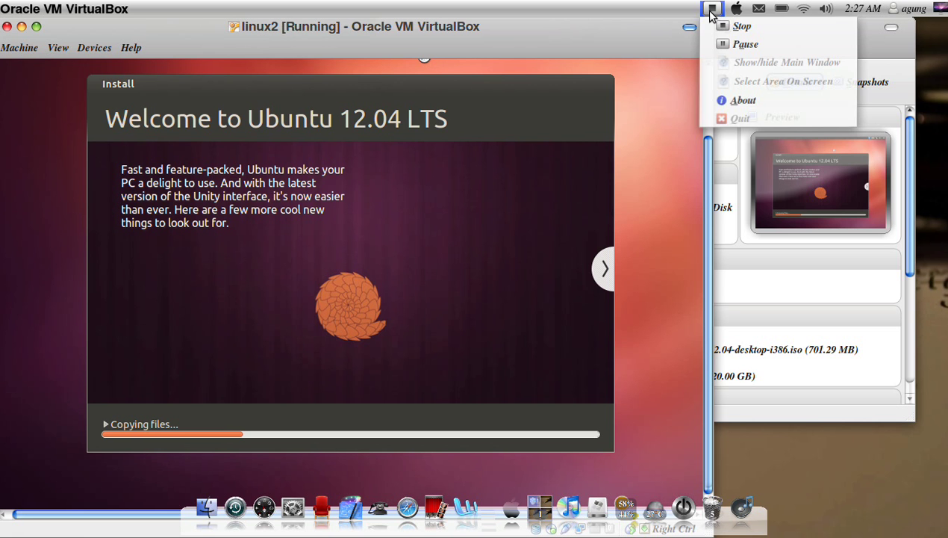